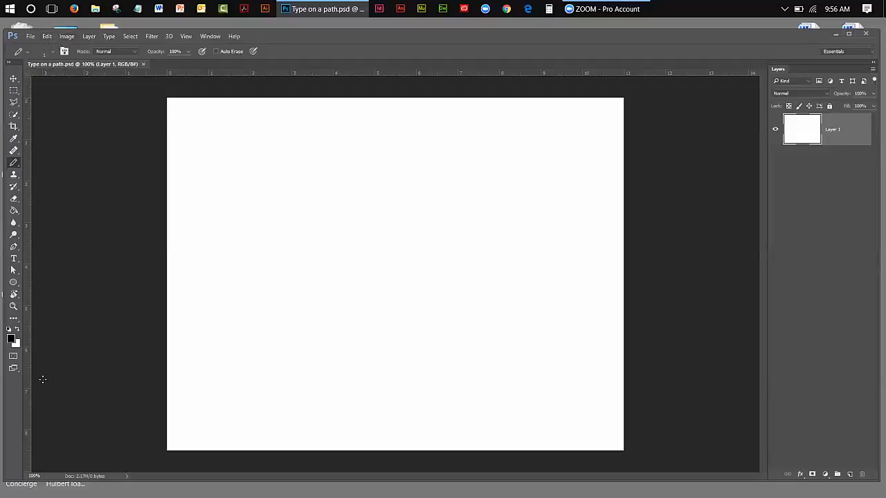
# Undock the Layers panel, narrow it, and place it beside the canvas's right edge
pyautogui.click(14, 79)
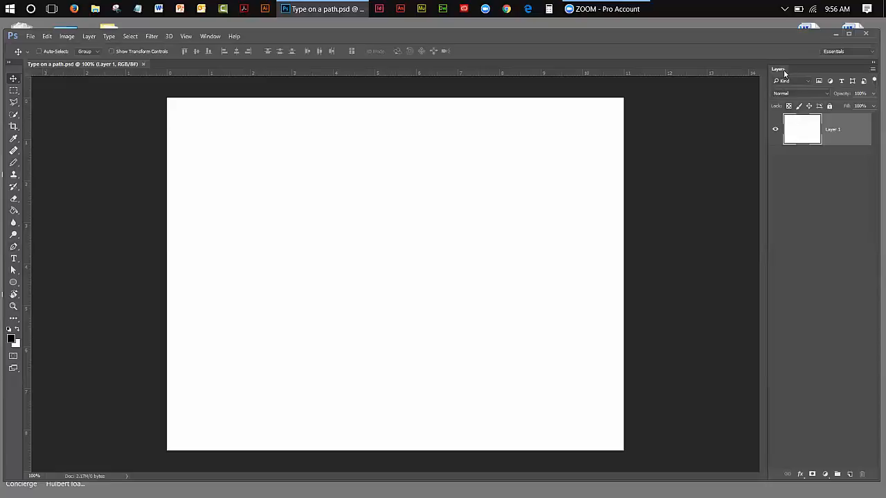
pyautogui.moveTo(784, 68); pyautogui.dragTo(596, 139)
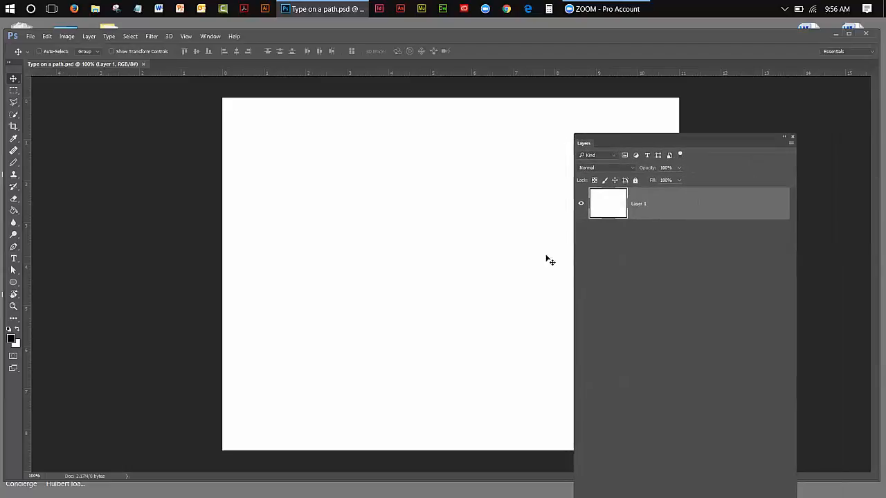
pyautogui.moveTo(572, 273); pyautogui.dragTo(714, 276)
pyautogui.moveTo(735, 138); pyautogui.dragTo(782, 124)
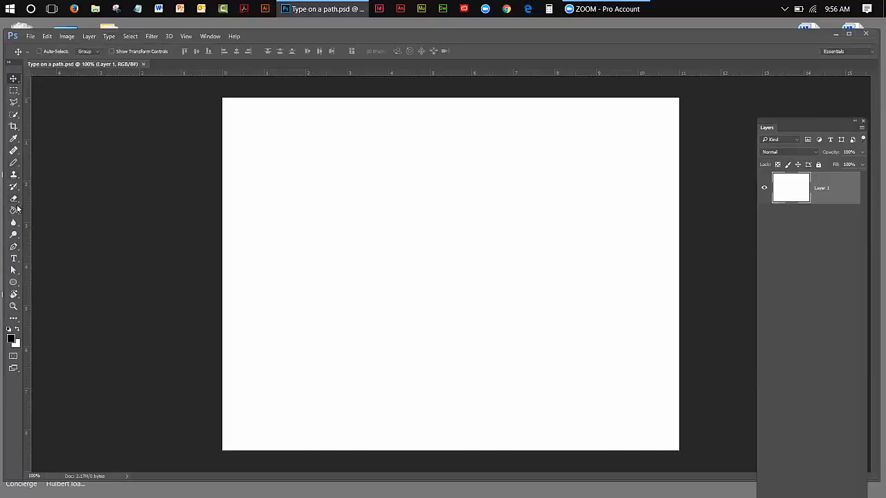
# Show the Character and Paragraph panels for the Type tool and place them beside the canvas's left edge
pyautogui.click(13, 262)
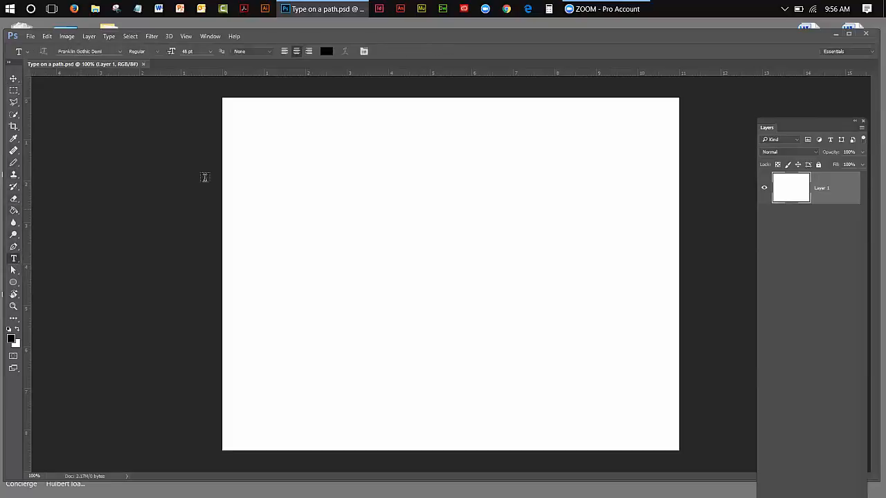
pyautogui.click(363, 52)
pyautogui.moveTo(660, 143); pyautogui.dragTo(67, 99)
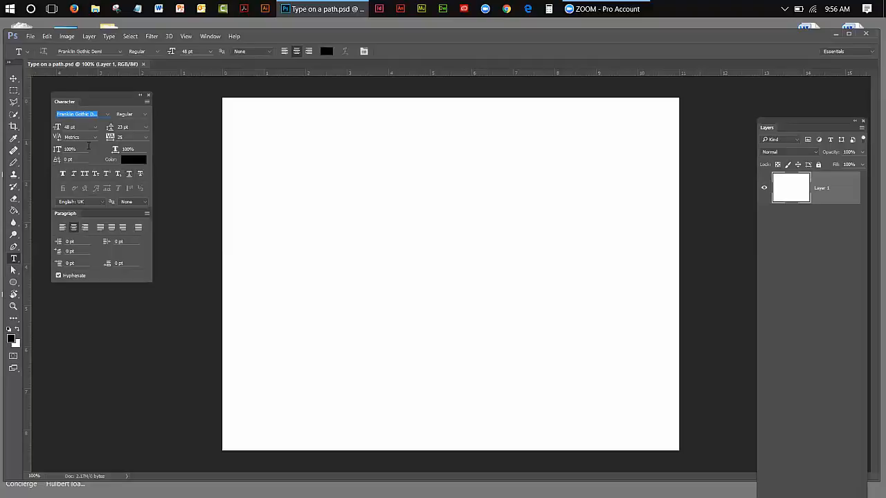
# Set the type size to 36 pt and the font to Bell MT, keeping the Regular style
pyautogui.click(95, 126)
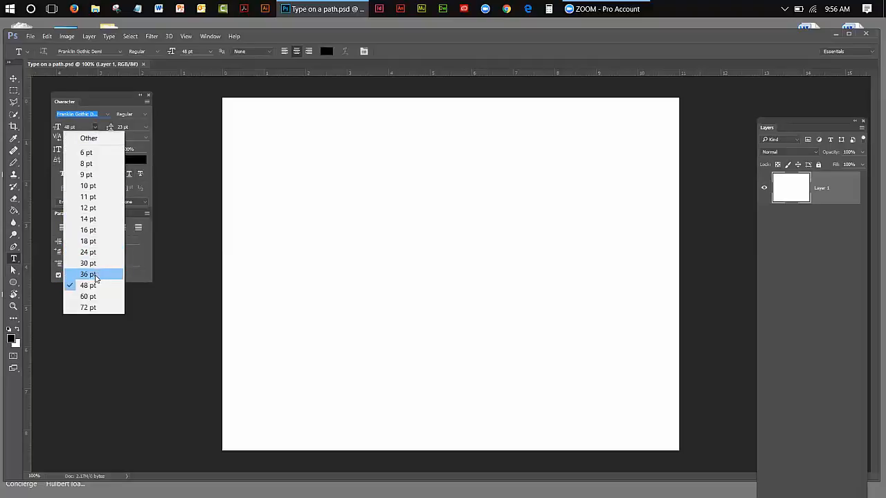
pyautogui.click(89, 274)
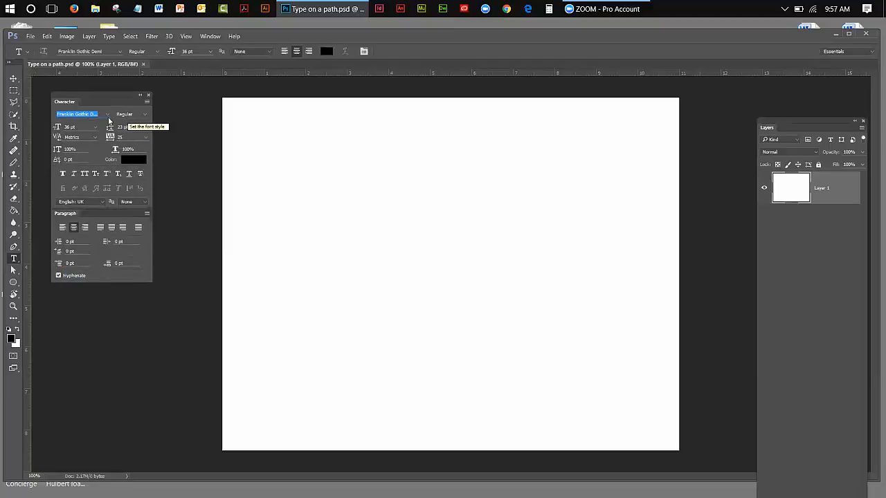
pyautogui.click(107, 115)
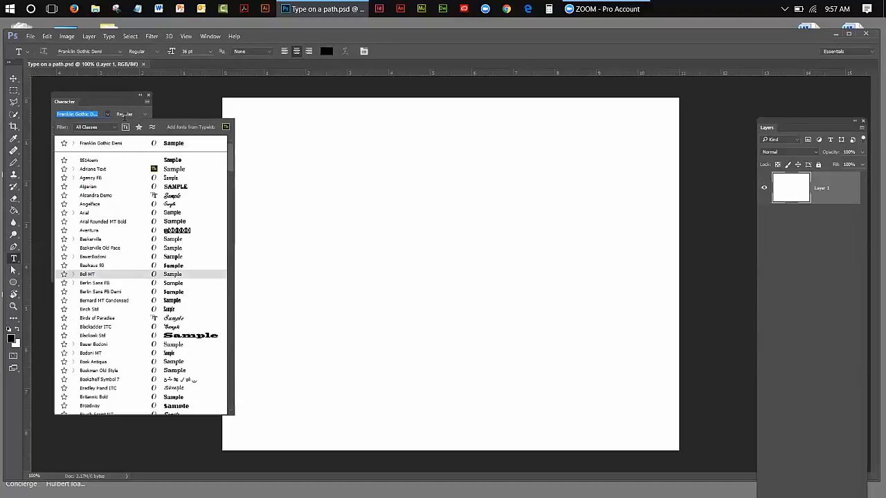
pyautogui.press('Return')
pyautogui.click(144, 115)
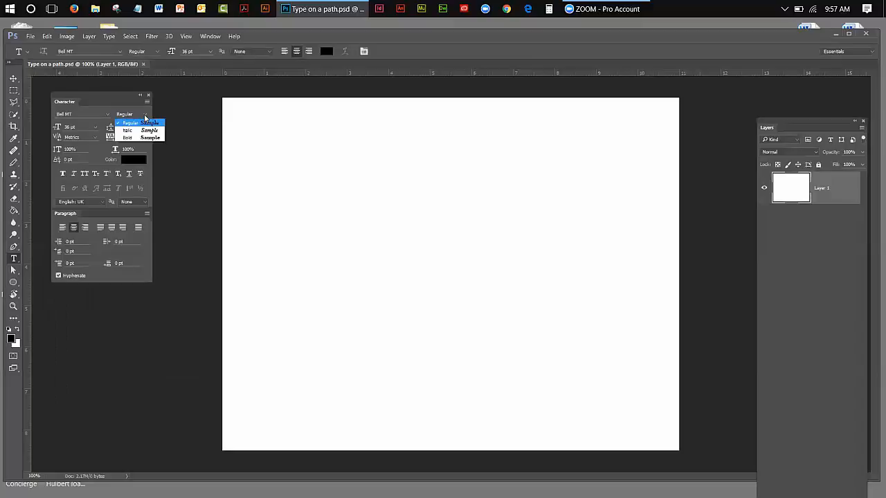
pyautogui.click(173, 166)
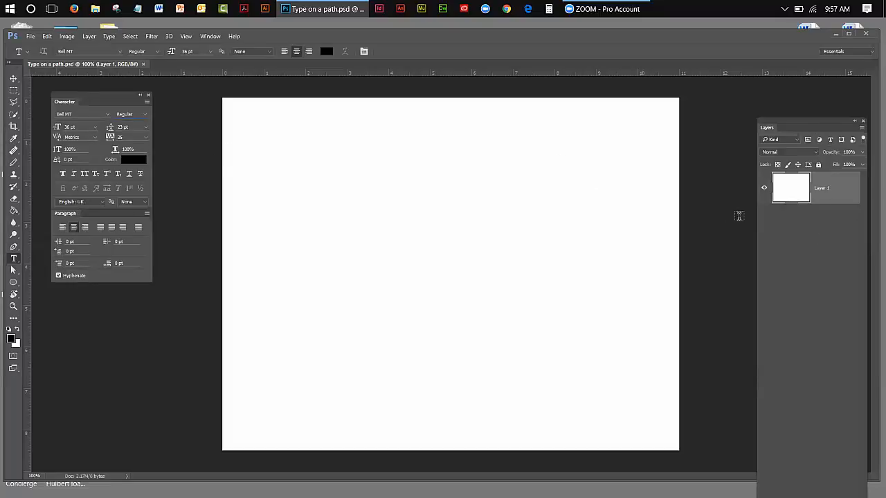
# Add vertical and horizontal guides crossing at the canvas centre and draw a circular path about 446 px wide centred on their intersection
pyautogui.moveTo(29, 205); pyautogui.dragTo(451, 191)
pyautogui.moveTo(340, 71); pyautogui.dragTo(315, 276)
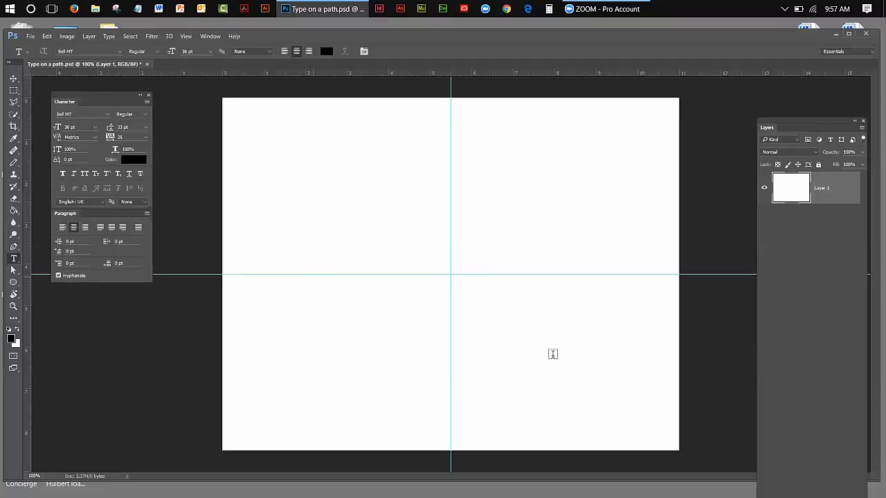
pyautogui.click(15, 284)
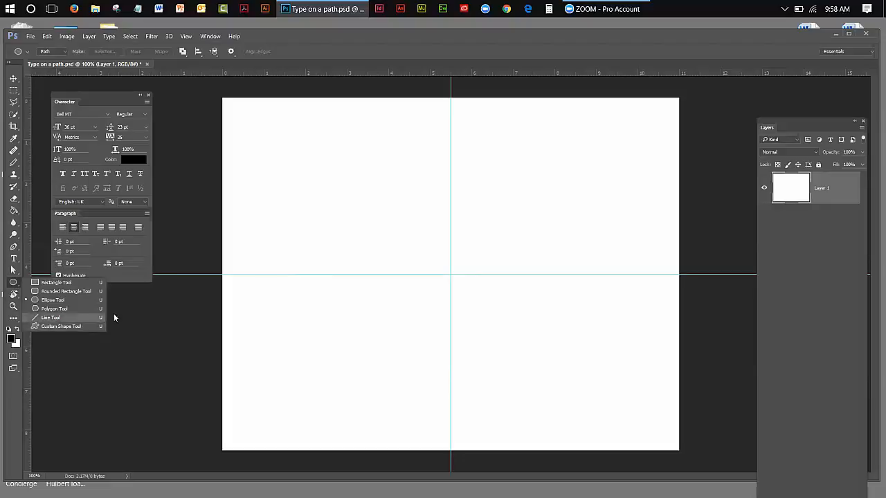
pyautogui.click(53, 51)
pyautogui.click(52, 52)
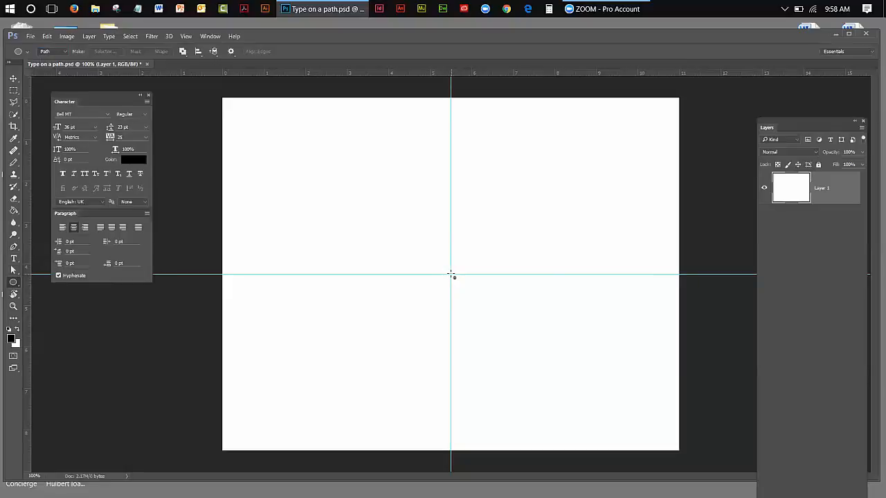
pyautogui.moveTo(451, 275); pyautogui.dragTo(650, 378)
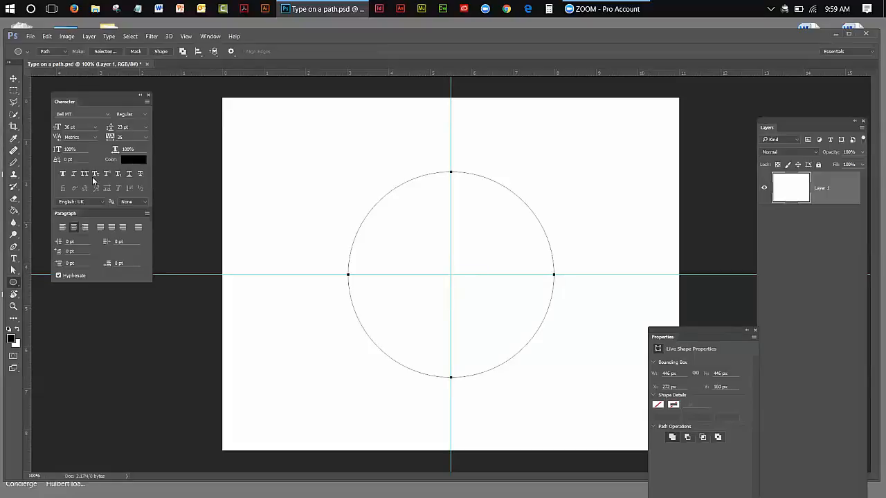
# Add the horizontal text "Type on a Path" along the circle, starting from its top point
pyautogui.click(14, 259)
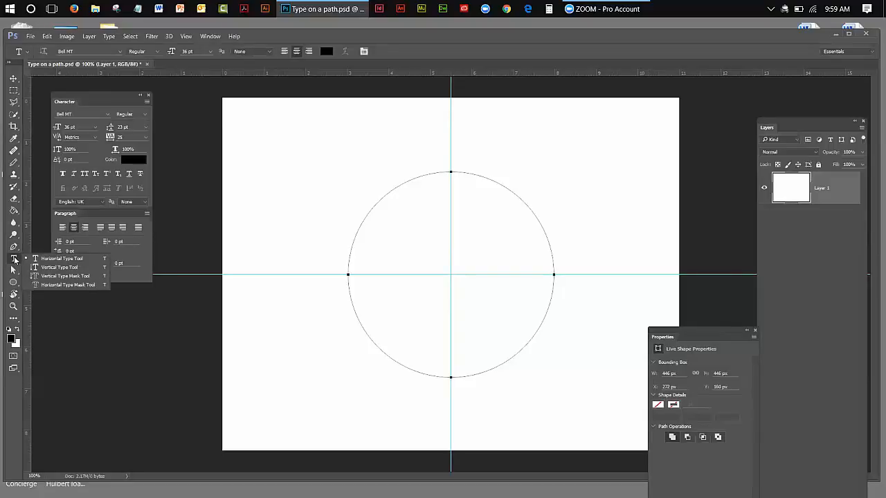
pyautogui.click(51, 261)
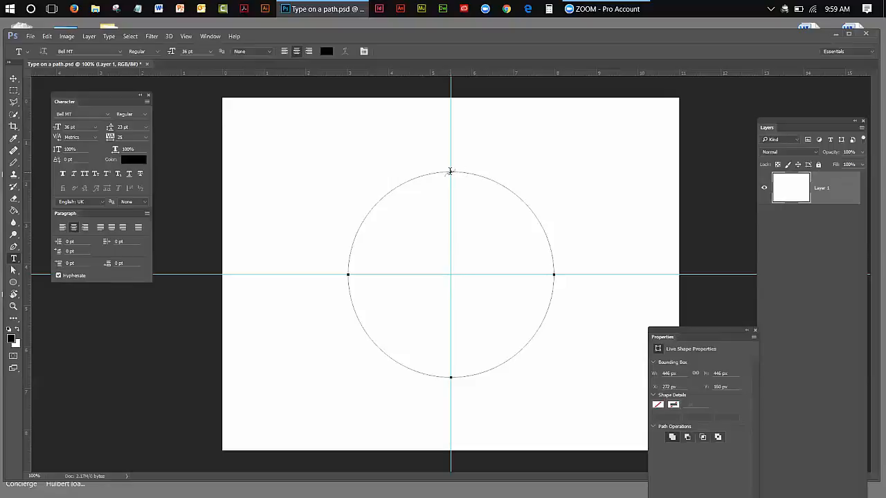
pyautogui.click(450, 171)
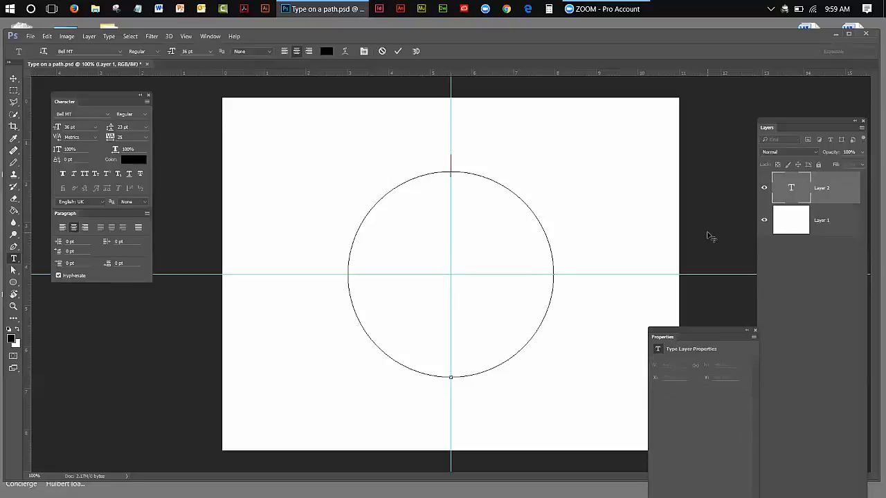
pyautogui.write('Type on')
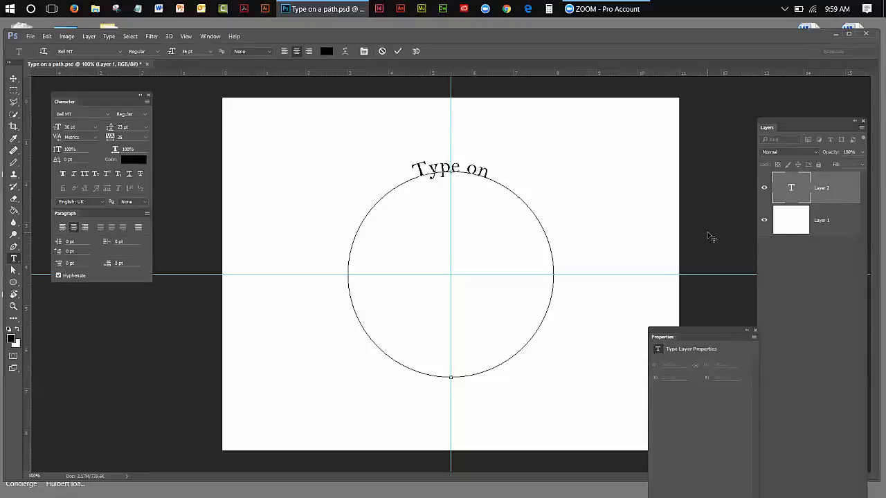
pyautogui.write(' a Pa')
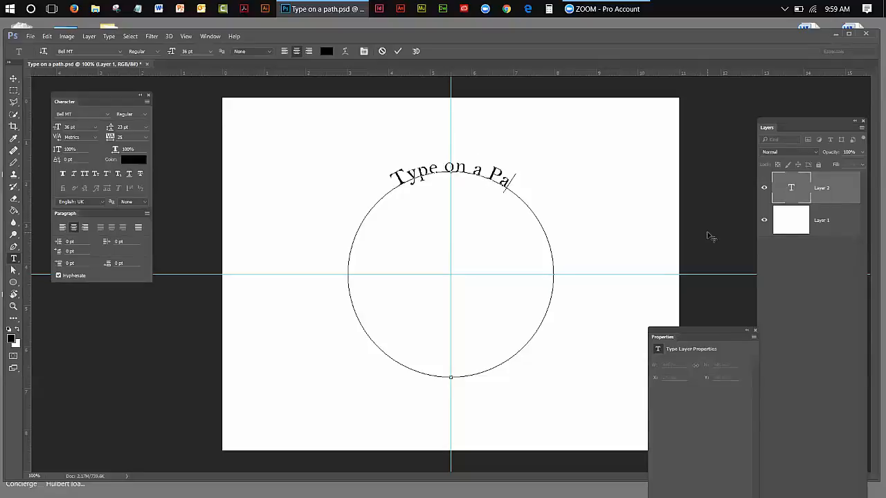
pyautogui.write('th')
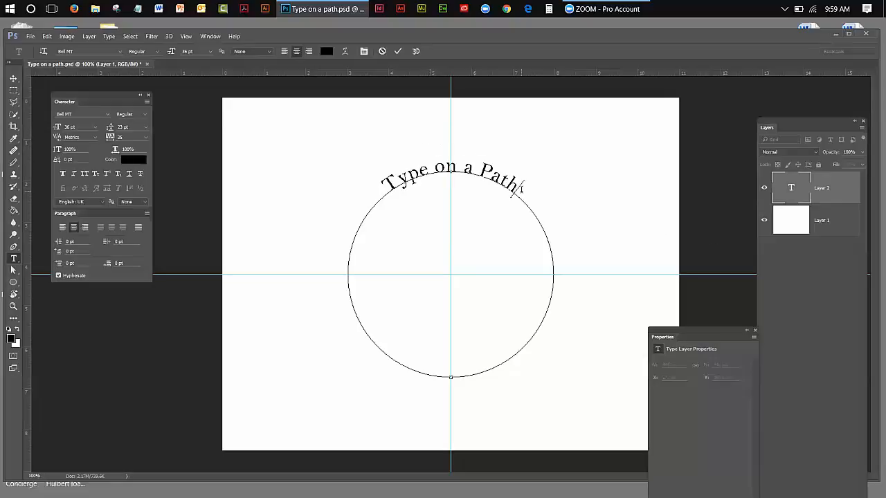
# Select all of the circular text and change its colour to red (fd0505)
pyautogui.moveTo(518, 187); pyautogui.dragTo(388, 196)
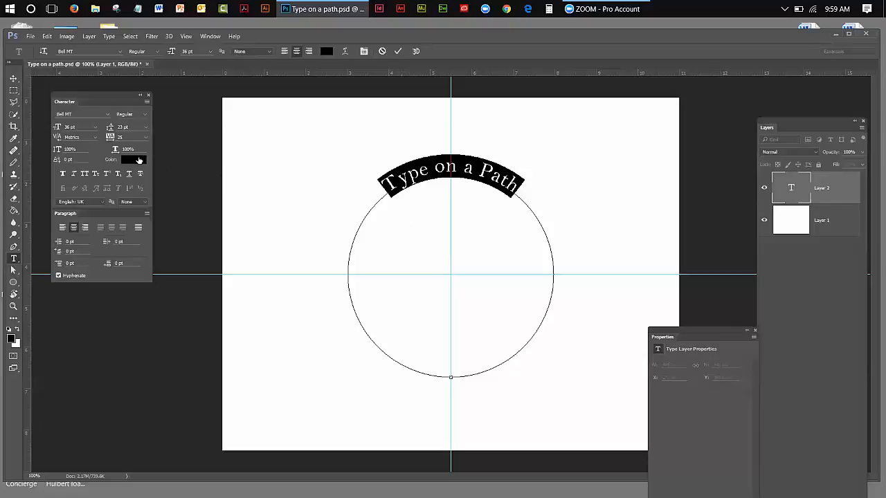
pyautogui.click(139, 160)
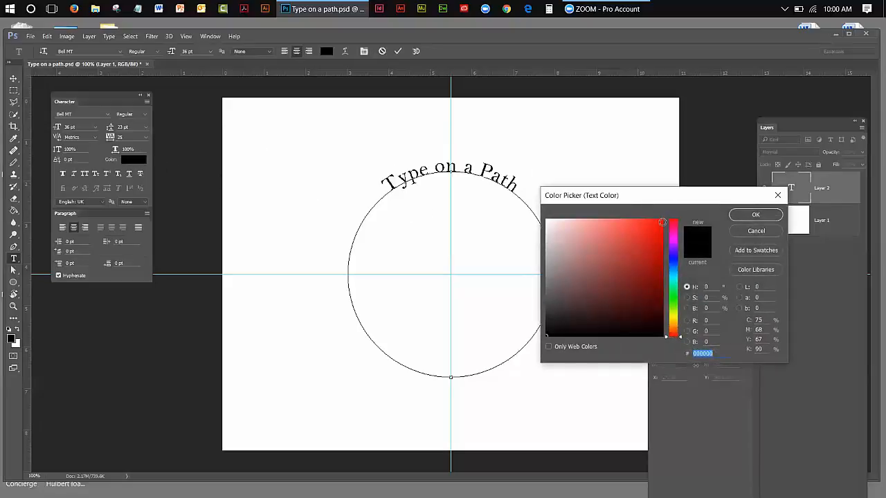
pyautogui.click(660, 220)
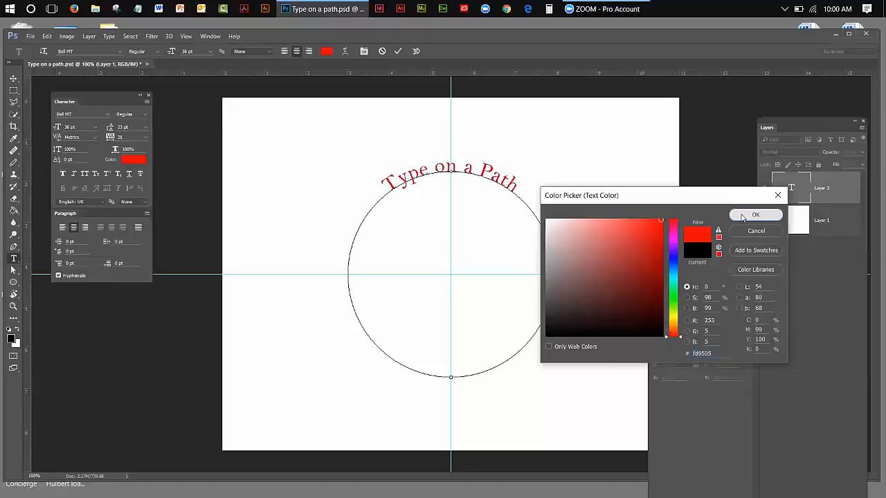
pyautogui.click(756, 215)
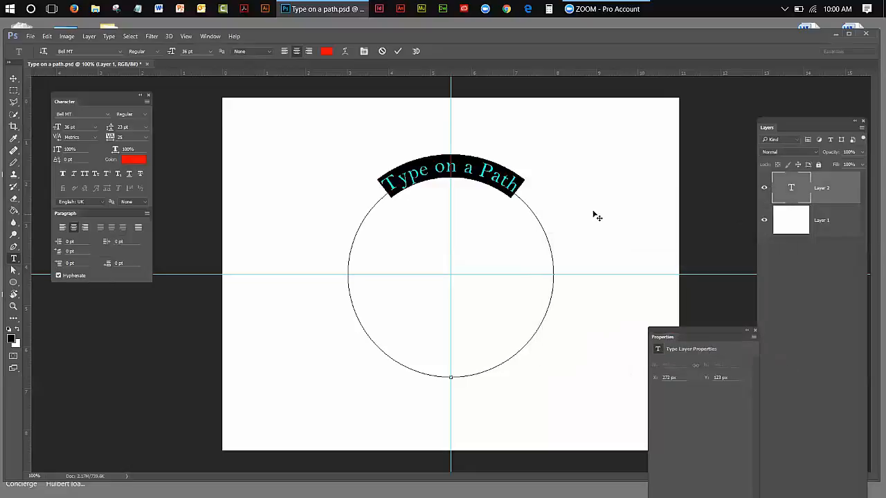
# Set the selected text to 48 pt in Arial Rounded MT Bold and commit the type edit
pyautogui.click(94, 127)
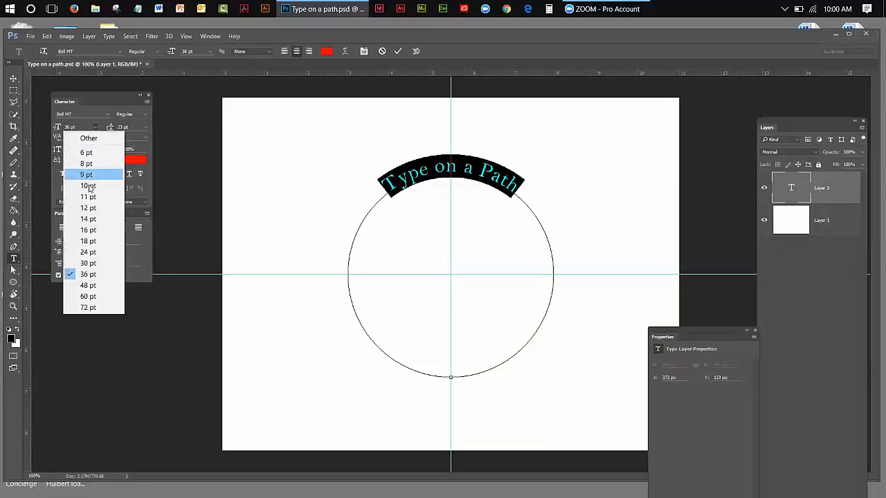
pyautogui.click(83, 286)
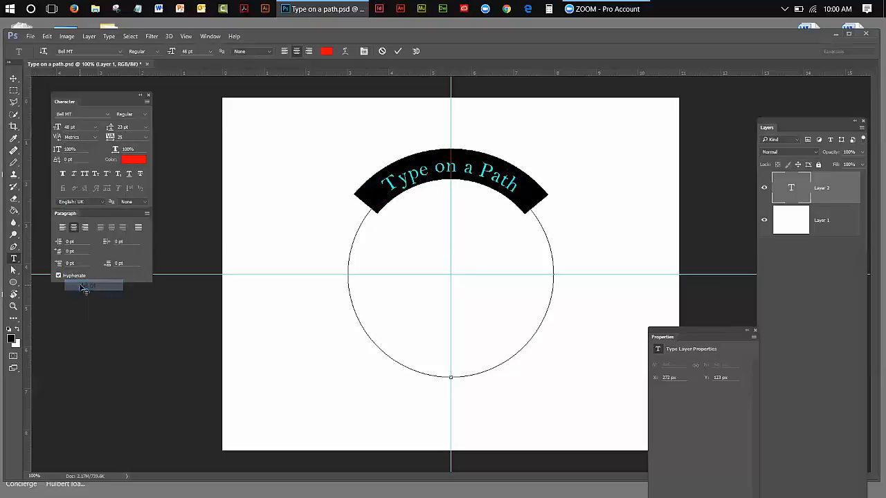
pyautogui.click(108, 115)
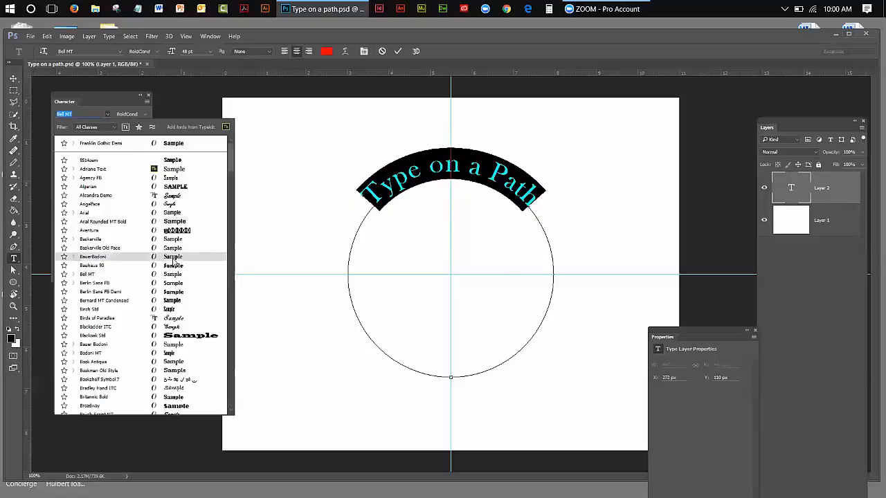
pyautogui.click(167, 222)
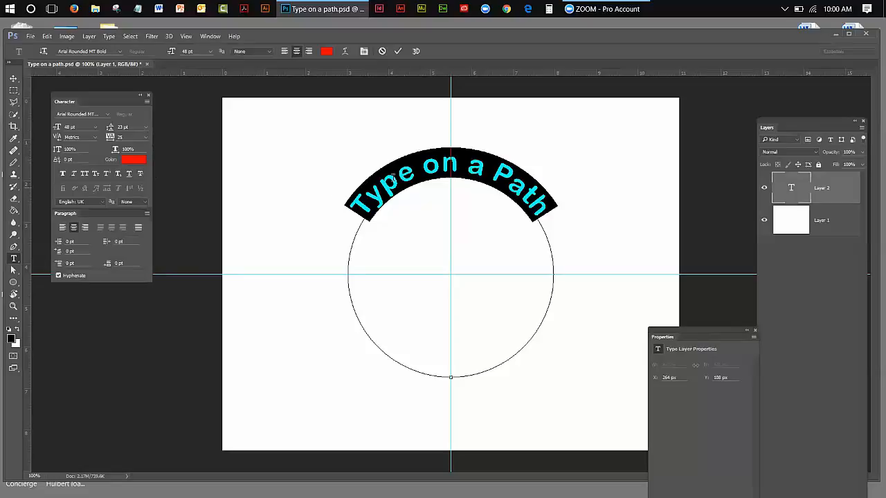
pyautogui.click(12, 80)
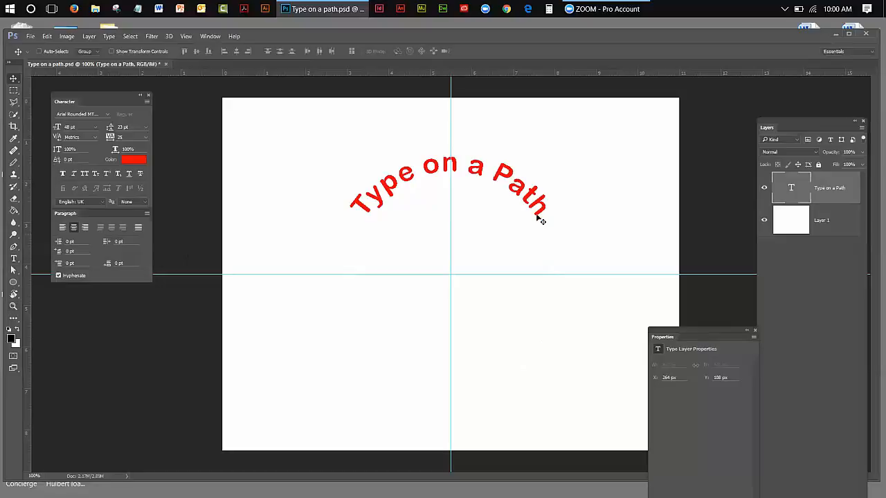
# Slide the text counterclockwise along the circle with the Path Selection tool until it is centred on the upper-left arc
pyautogui.doubleClick(789, 185)
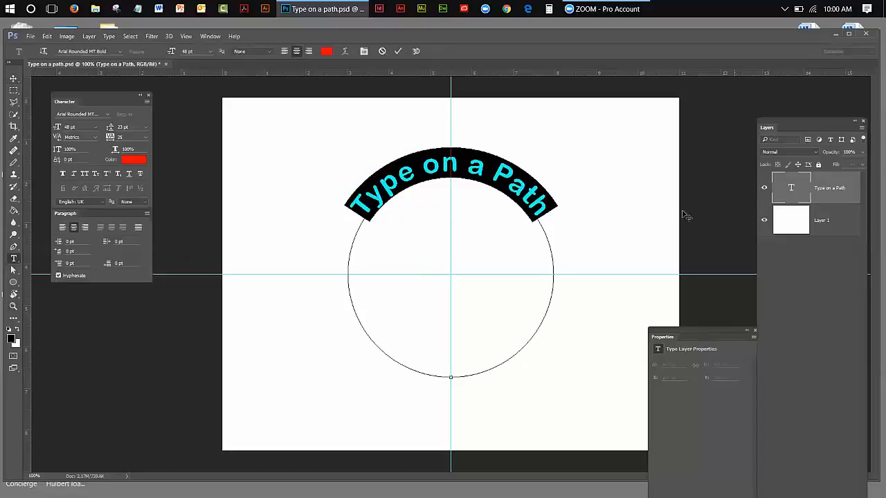
pyautogui.click(13, 269)
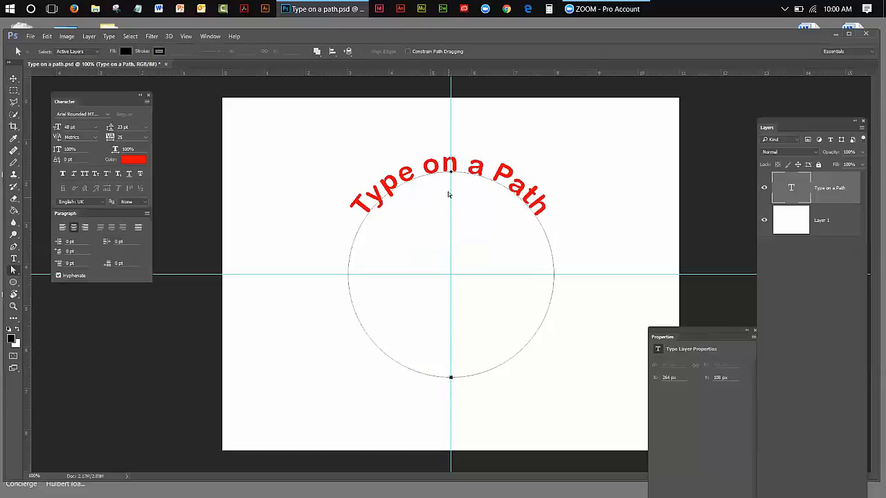
pyautogui.click(451, 152)
pyautogui.moveTo(450, 153); pyautogui.dragTo(400, 162)
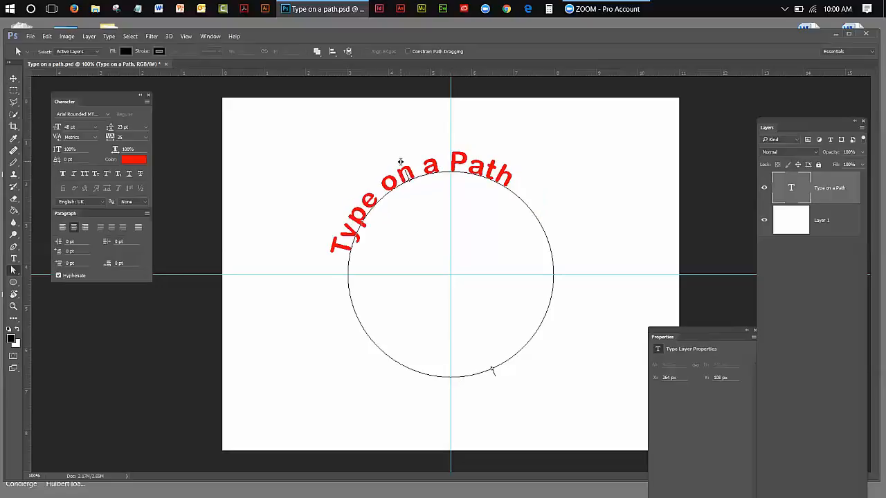
pyautogui.moveTo(400, 161); pyautogui.dragTo(365, 194)
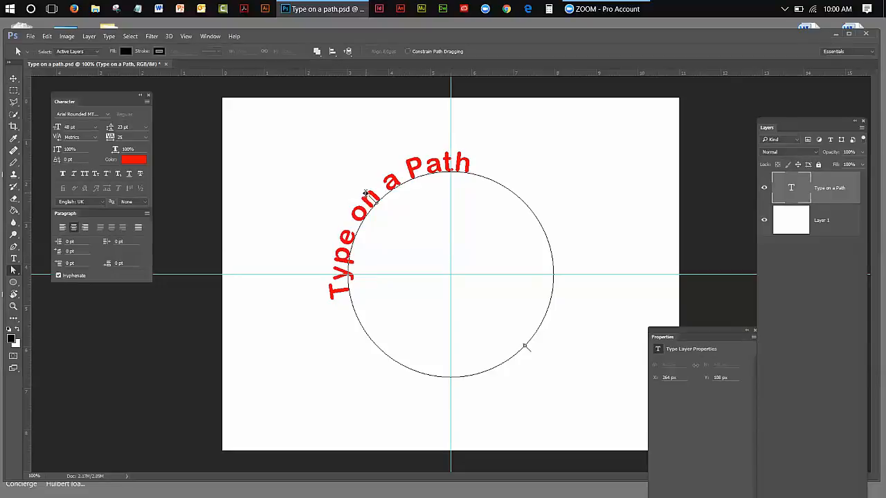
pyautogui.moveTo(365, 192); pyautogui.dragTo(366, 193)
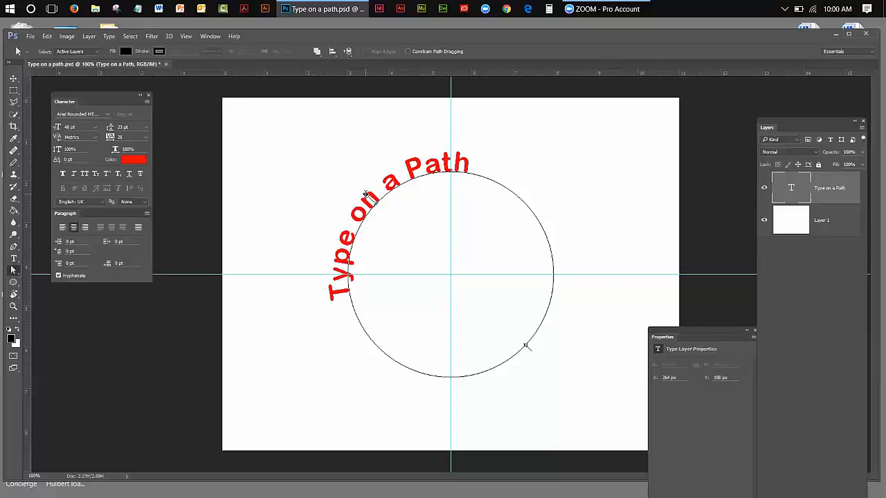
pyautogui.moveTo(366, 194); pyautogui.dragTo(365, 194)
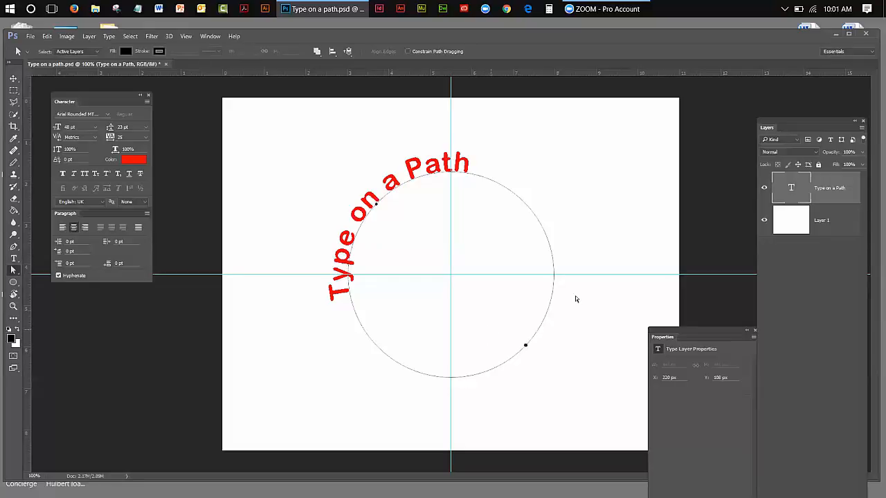
# Hide the "Type on a Path" text layer and add a new empty layer above it
pyautogui.click(764, 189)
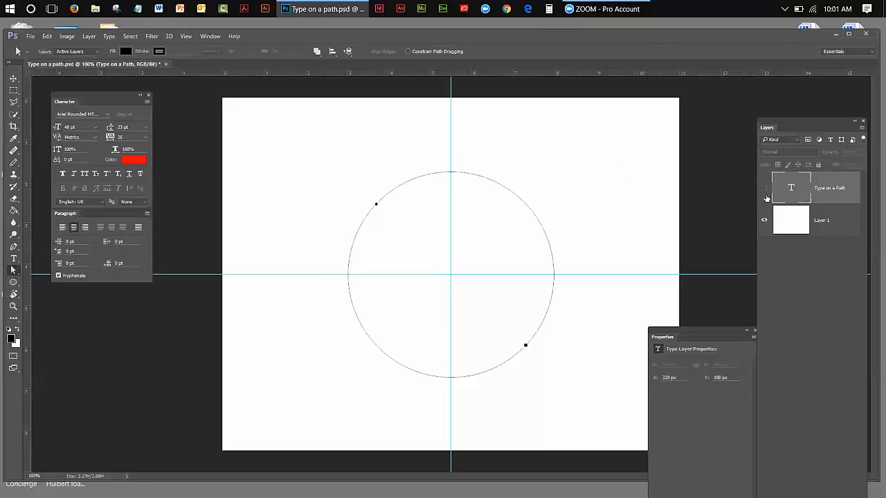
pyautogui.click(14, 78)
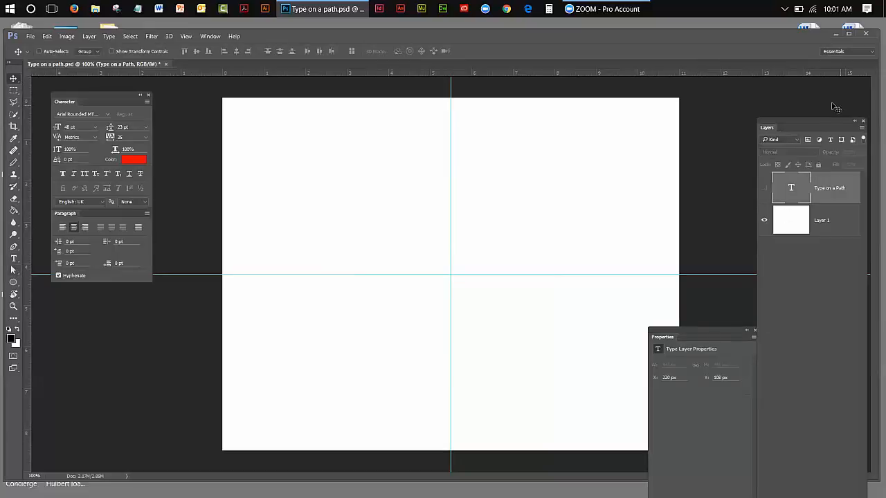
pyautogui.moveTo(823, 121); pyautogui.dragTo(819, 93)
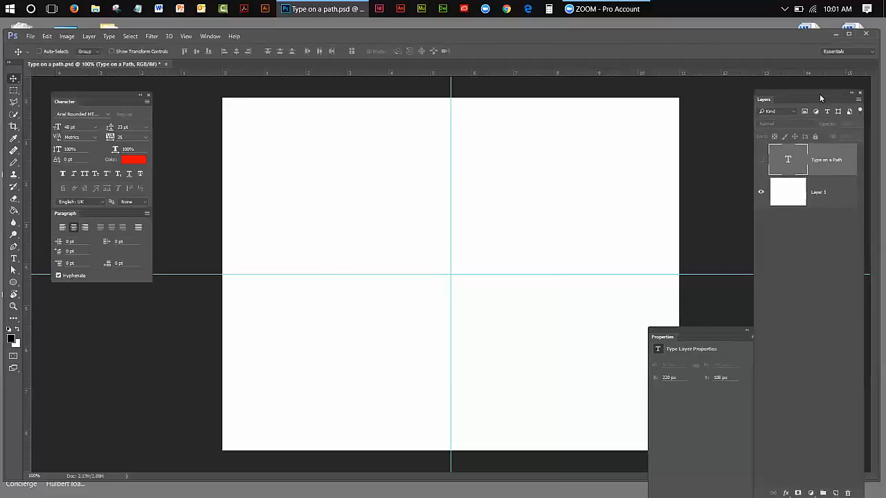
pyautogui.click(835, 492)
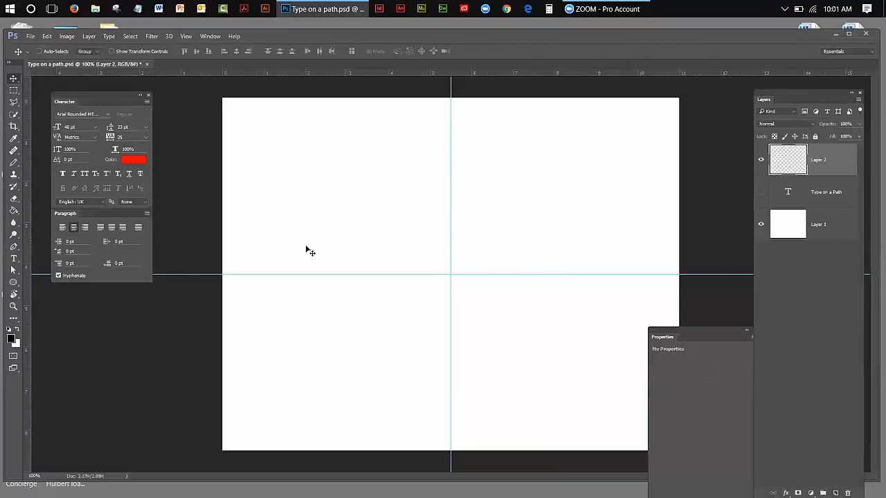
# Draw an arched Pen path on the horizontal guide from about 2.3 to 8.6 on the ruler, and adjust its starting handle to even the curve
pyautogui.click(14, 247)
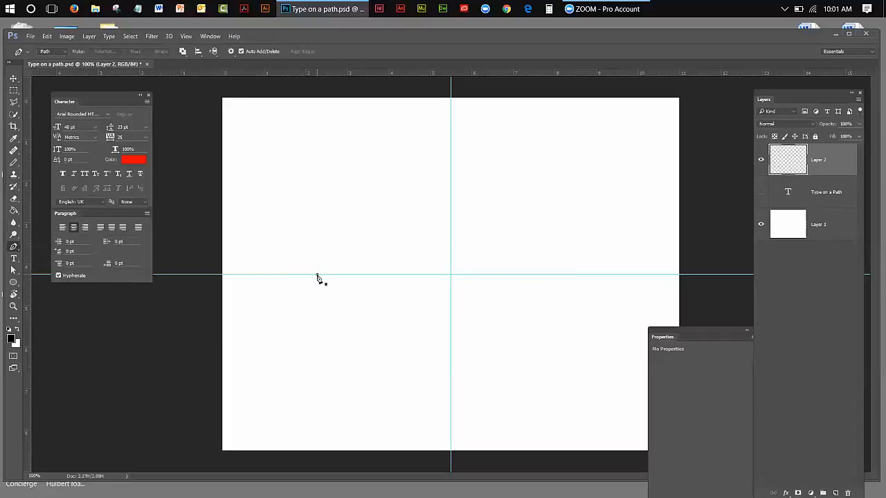
pyautogui.moveTo(323, 262); pyautogui.dragTo(333, 249)
pyautogui.click(65, 51)
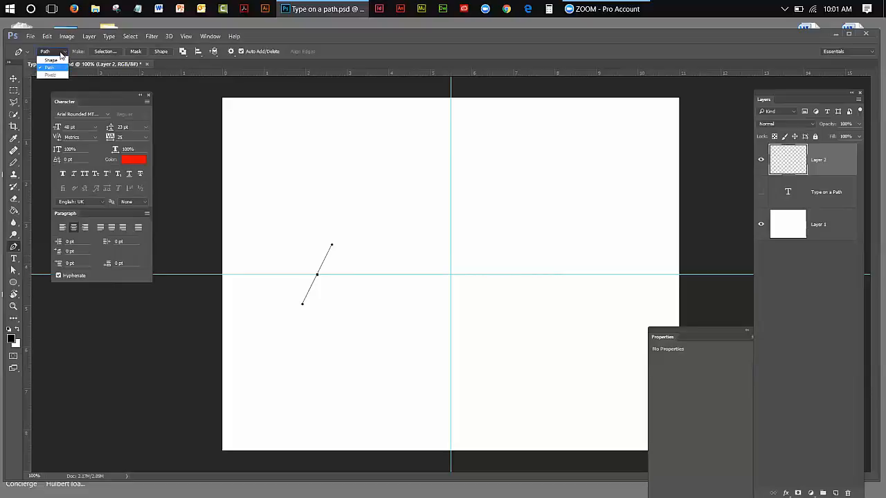
pyautogui.click(61, 53)
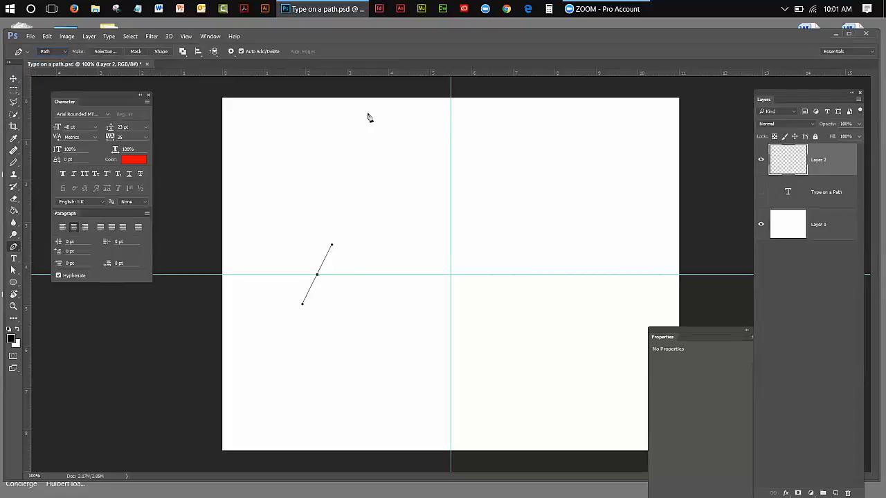
pyautogui.click(582, 276)
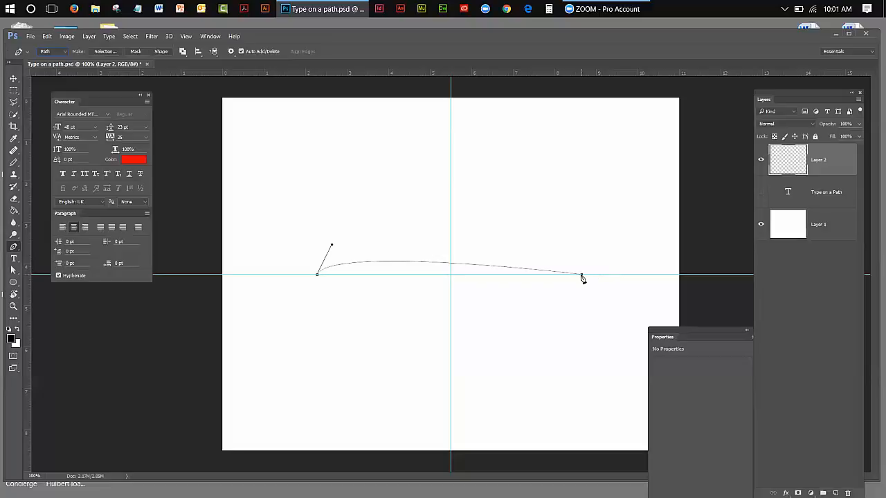
pyautogui.moveTo(581, 275); pyautogui.dragTo(616, 317)
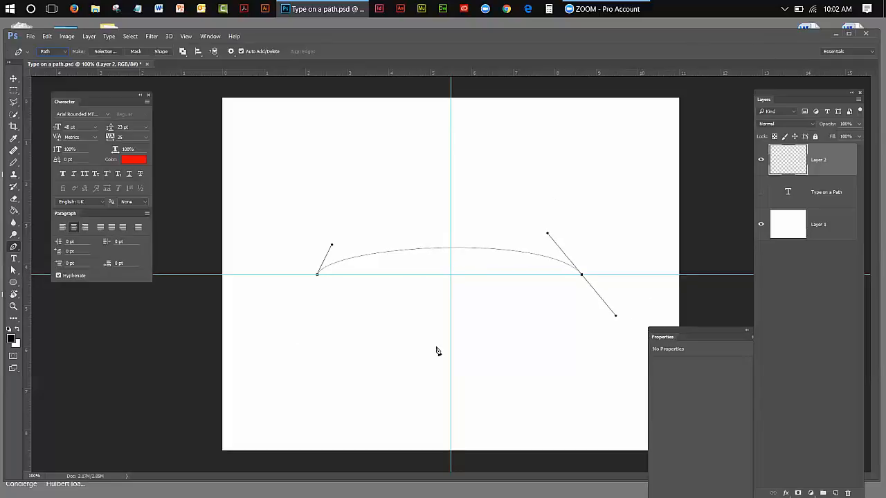
pyautogui.click(14, 268)
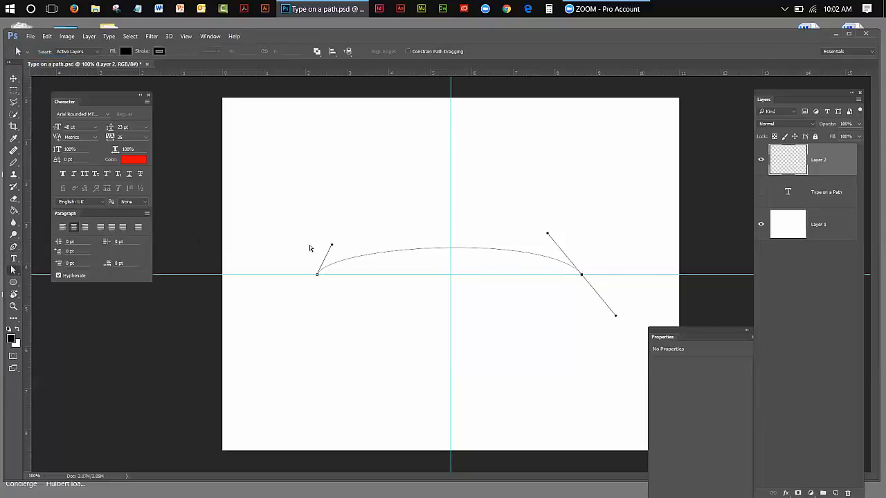
pyautogui.moveTo(331, 247)
pyautogui.mouseDown()
pyautogui.moveTo(374, 188)
pyautogui.moveTo(342, 235)
pyautogui.mouseUp()
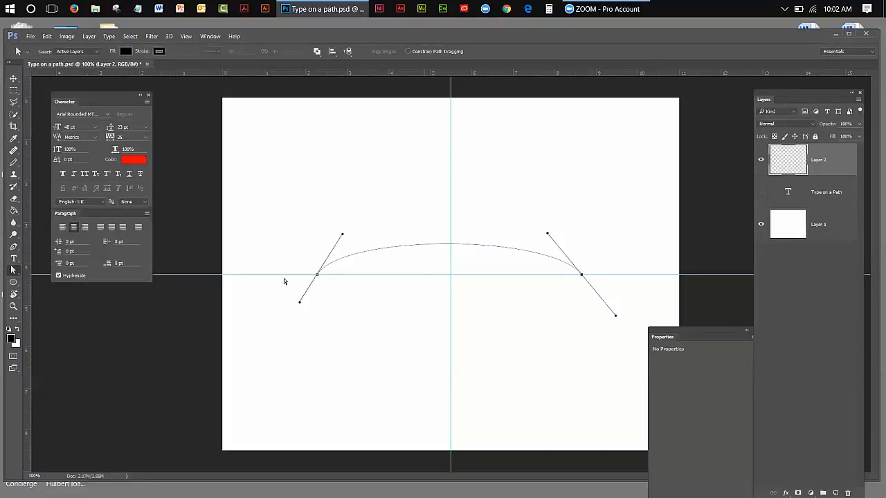
# Add the horizontal text "Type on a Path" along the arch, placed at its crest on the vertical guide
pyautogui.click(14, 260)
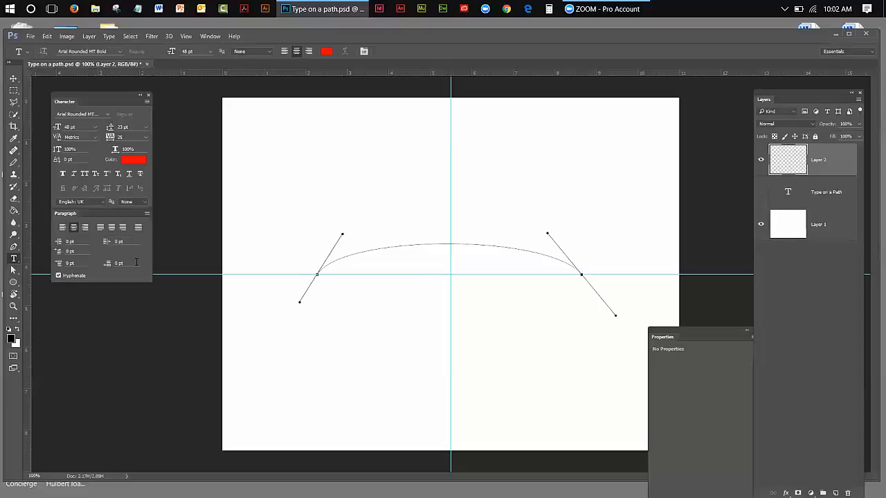
pyautogui.click(451, 241)
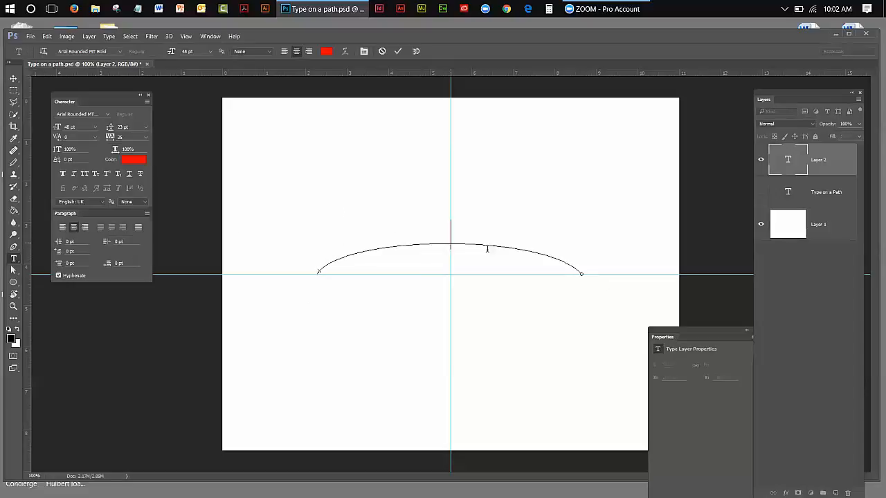
pyautogui.write('Type on a Path')
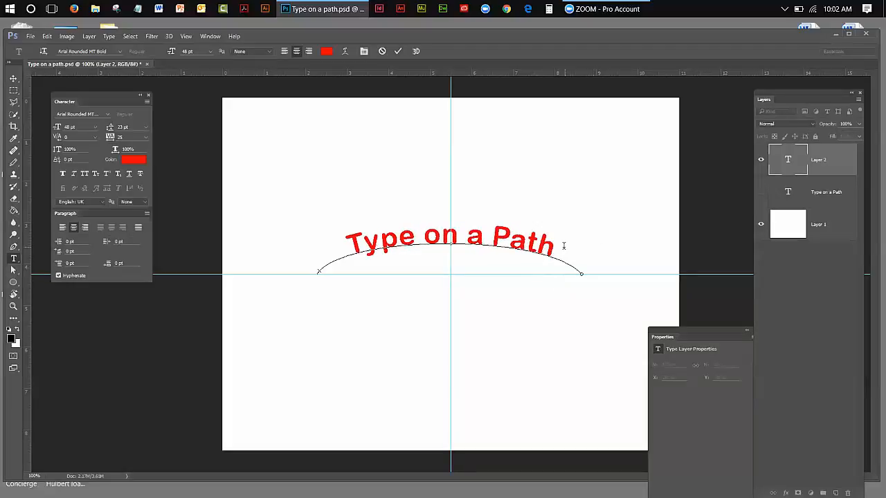
# Select all of the arched text and change its colour to near-black (060606)
pyautogui.moveTo(558, 242); pyautogui.dragTo(2, 235)
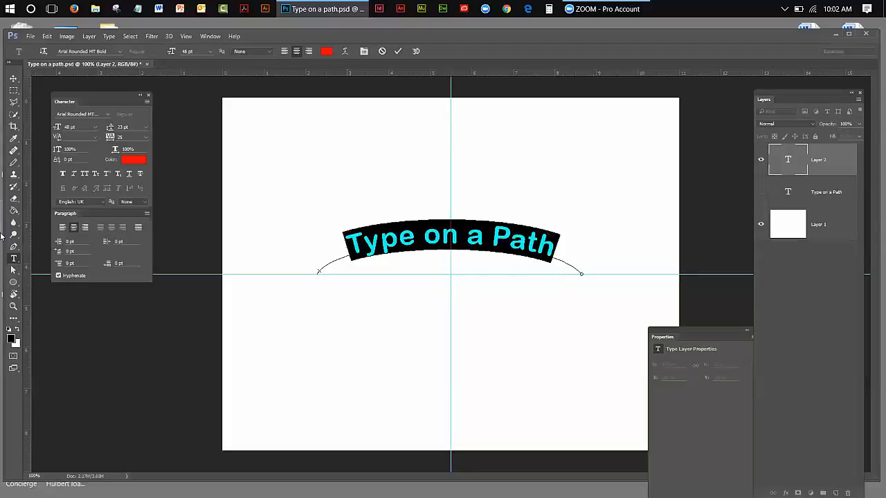
pyautogui.click(138, 163)
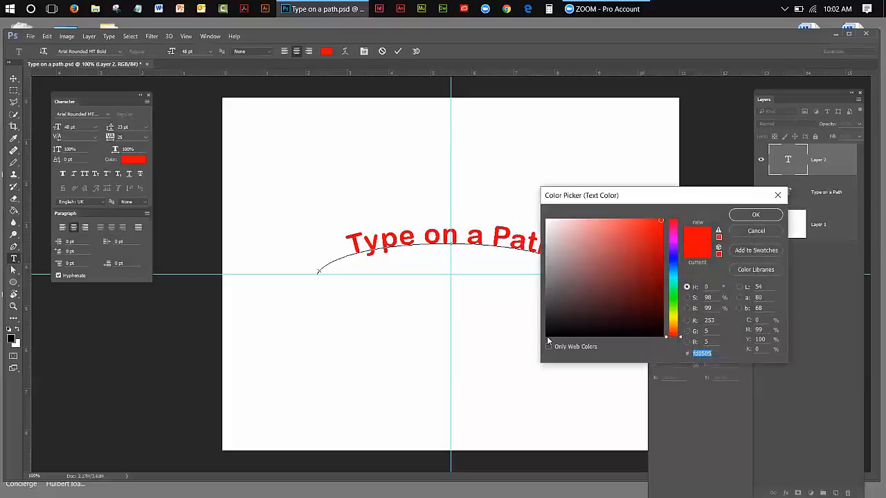
pyautogui.click(546, 334)
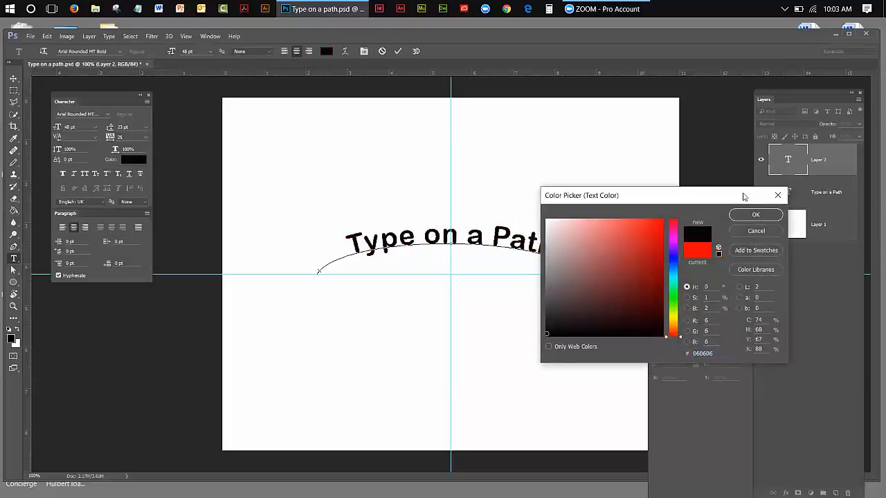
pyautogui.click(743, 214)
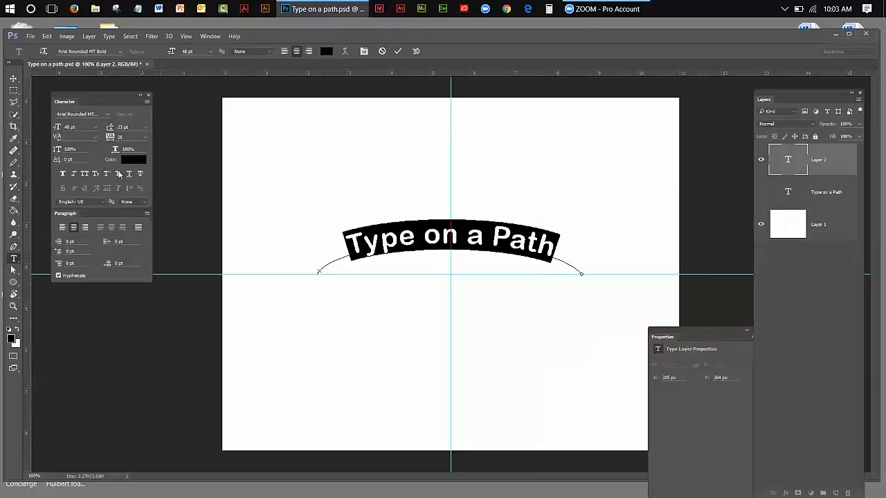
# Set the selected arched text in the Bauhaus 93 font and commit the type edit
pyautogui.click(108, 115)
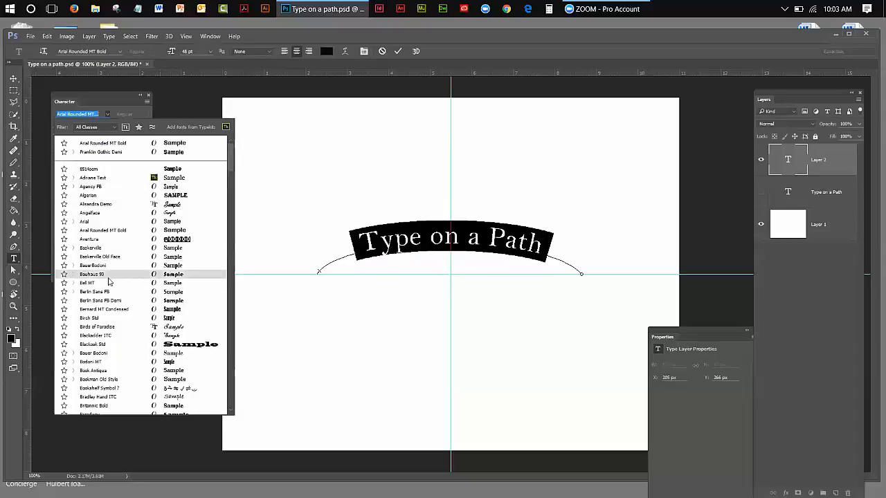
pyautogui.click(107, 278)
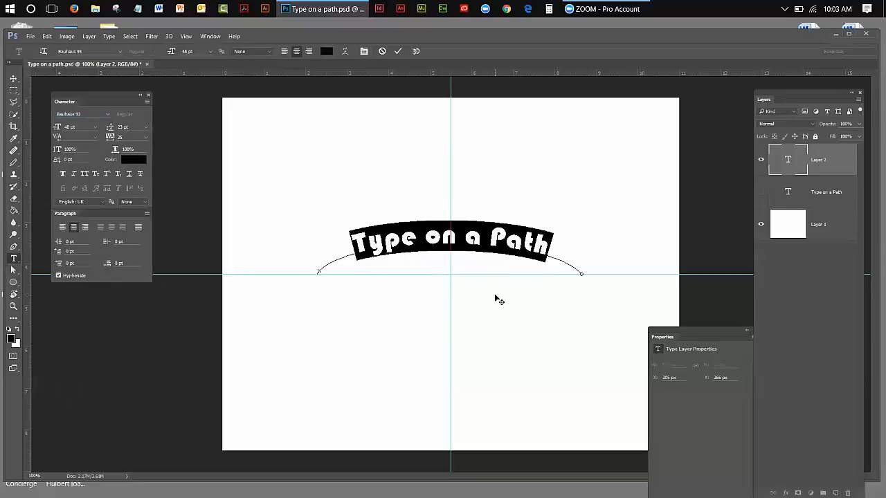
pyautogui.click(14, 79)
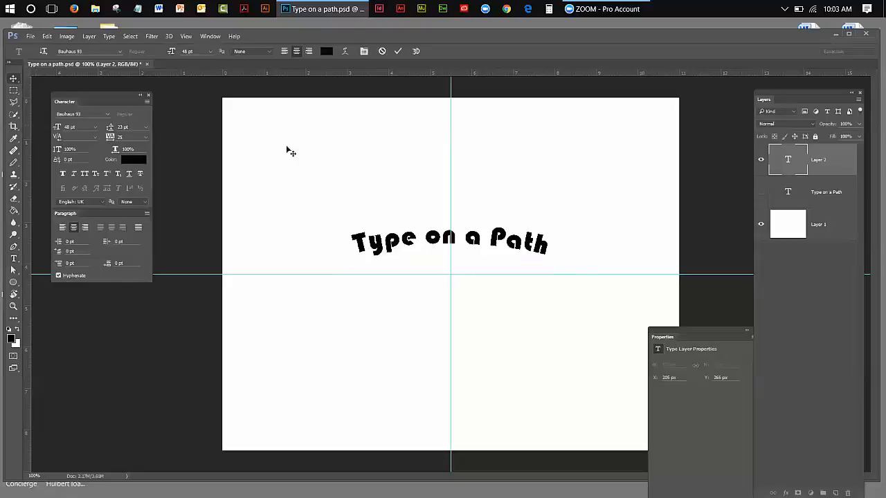